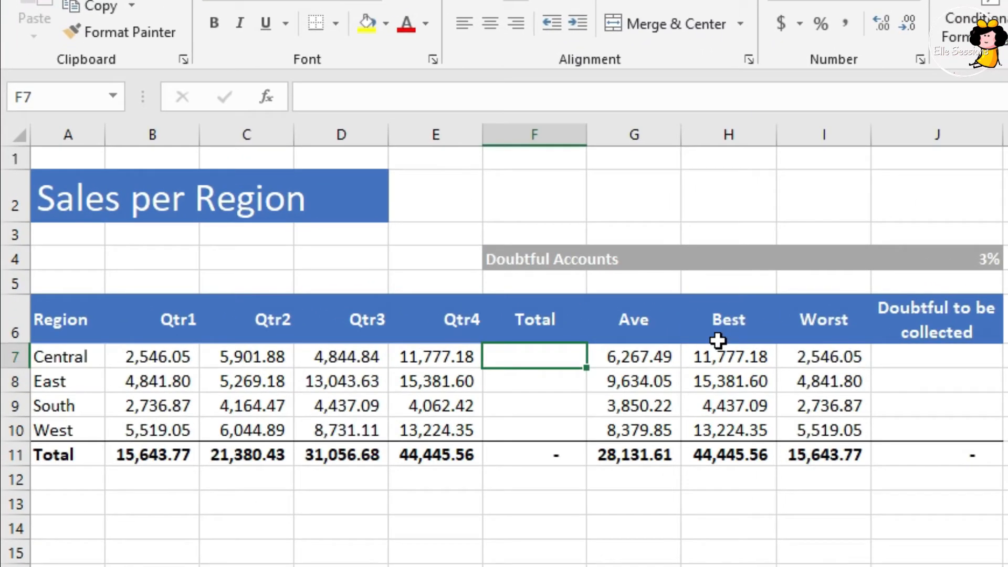
Total Central's four quarters in F7 with =SUM(B7:E7) and copy the formula down to F10
type("=")
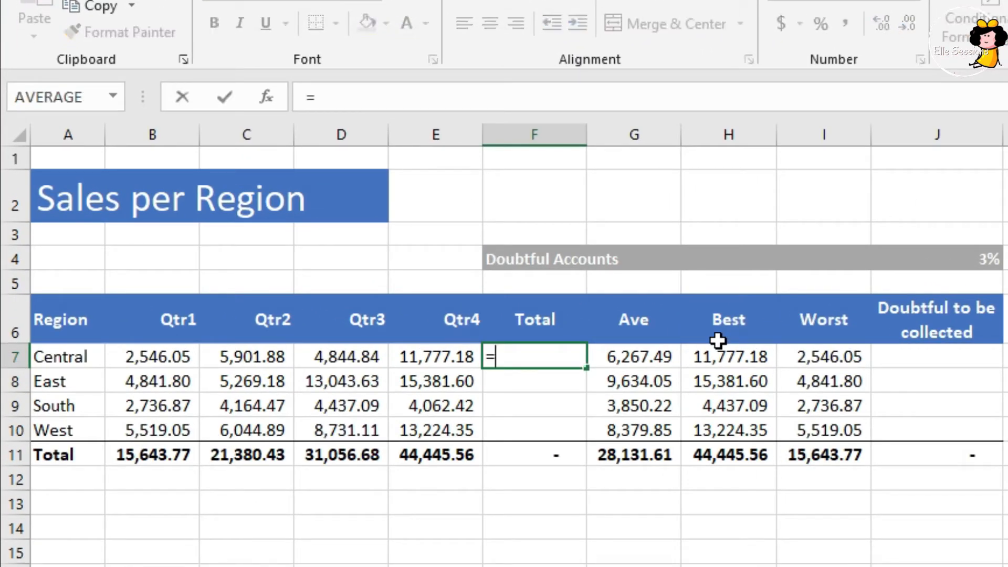
type("sum(")
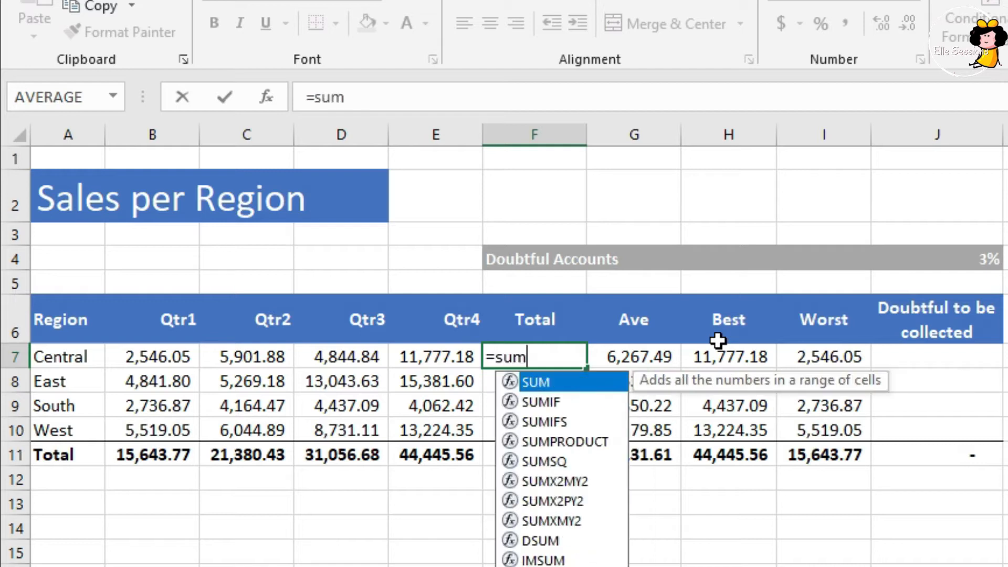
key("Left")
key("Left")
key("Left")
key("Left")
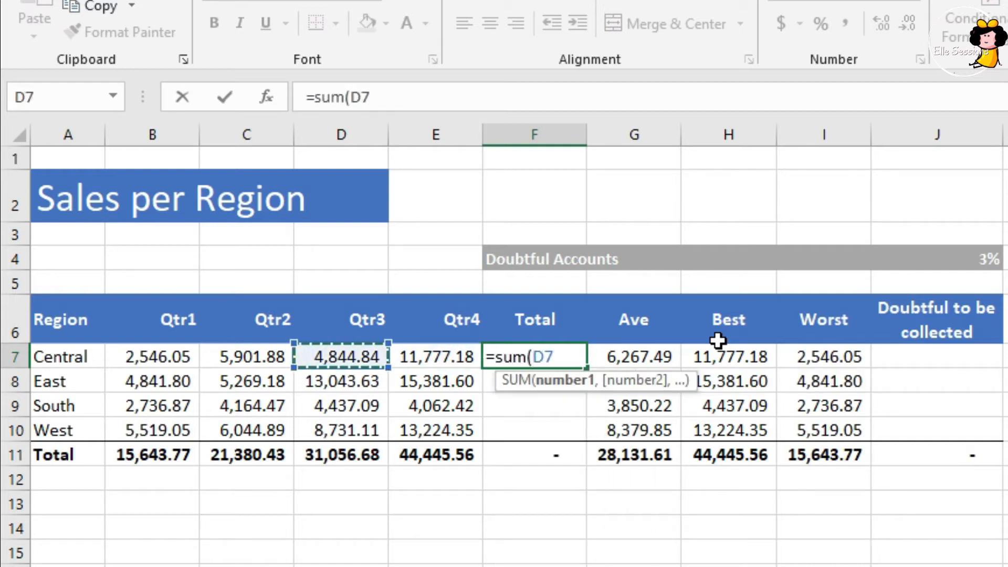
key("shift+Right")
key("shift+Right")
key("shift+Right")
key("Return")
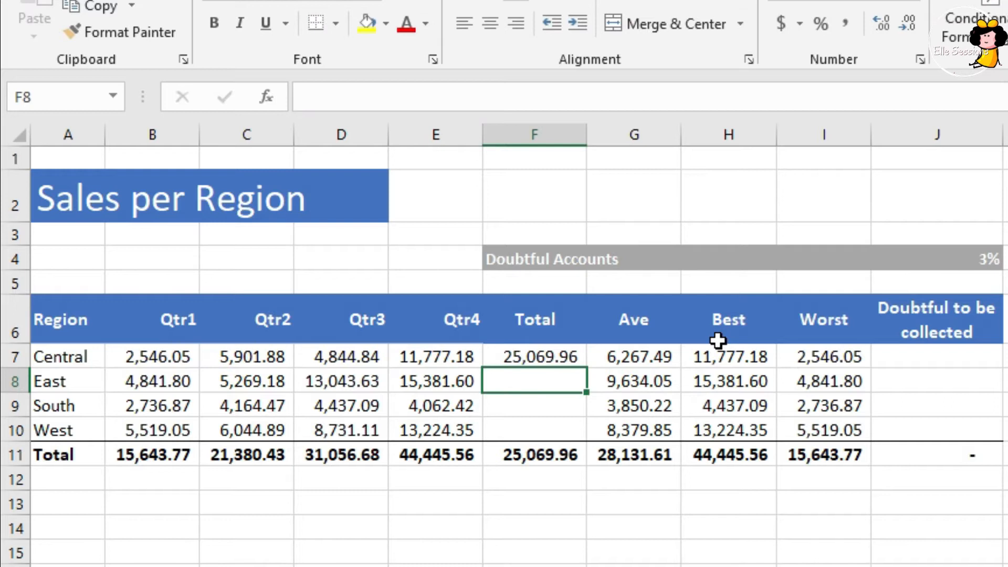
key("Up")
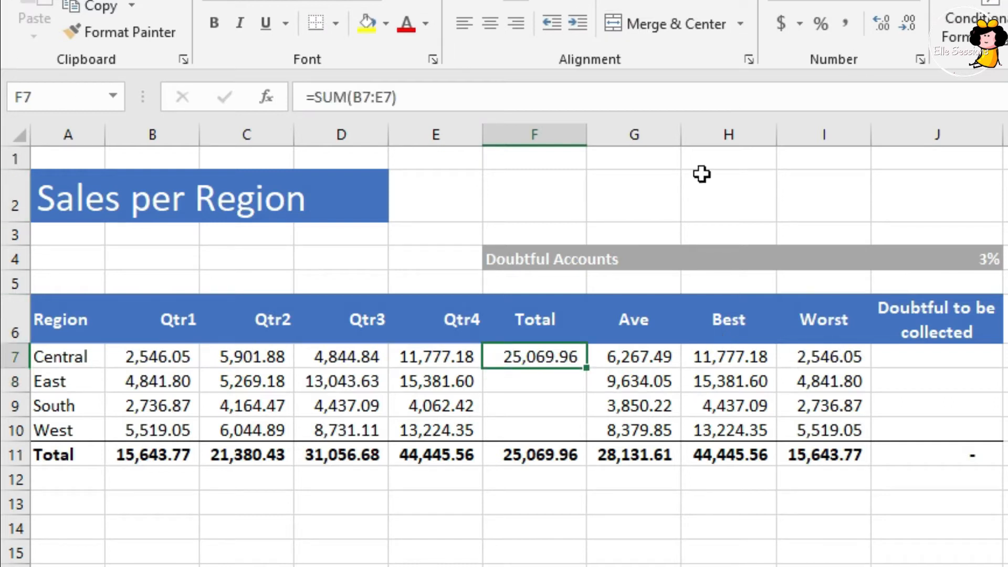
double_click(585, 367)
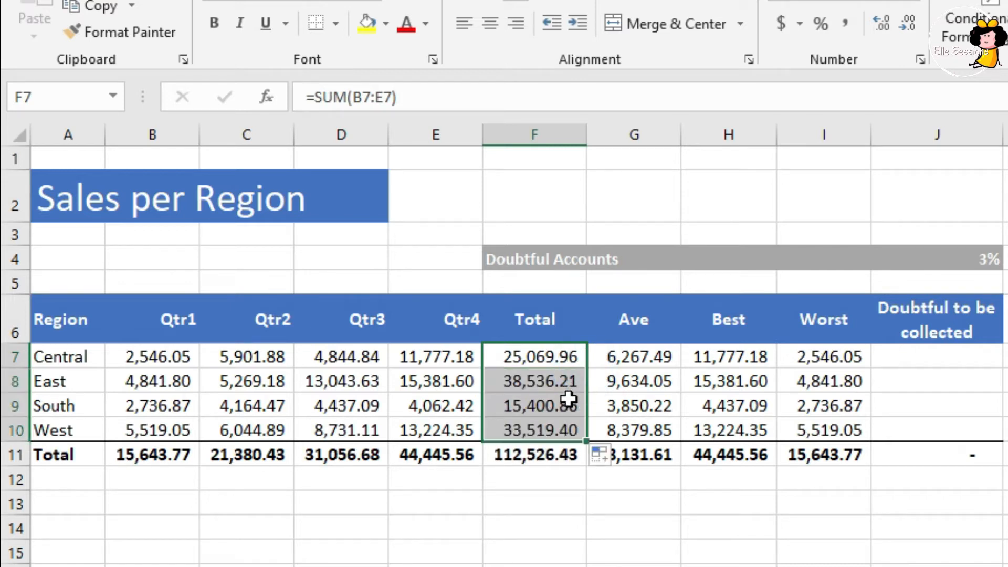
Compare the SUM formulas in the Total cells for Central, East and South, checking which range each one references
key("Down")
key("Up")
key("Down")
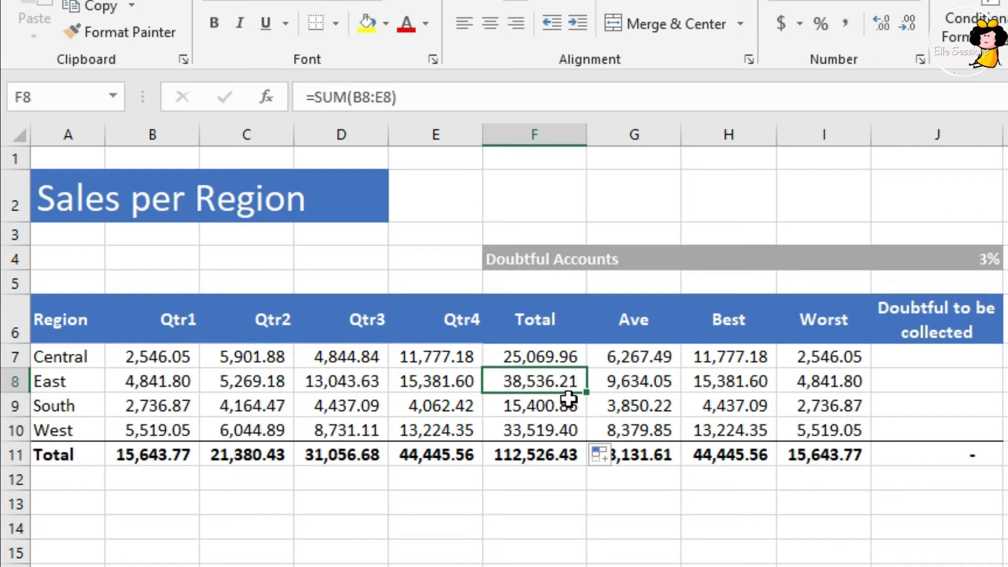
key("Up")
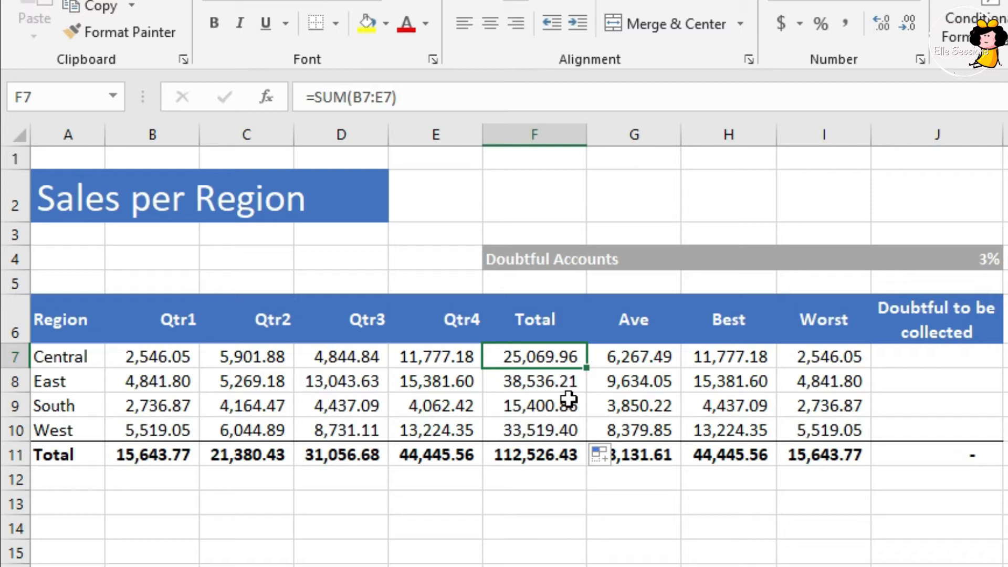
key("F2")
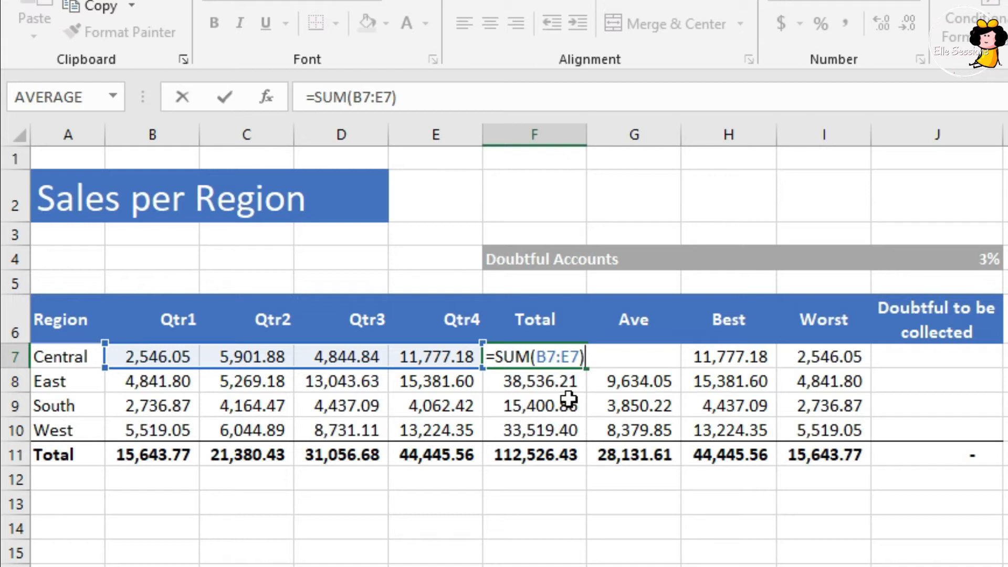
key("Return")
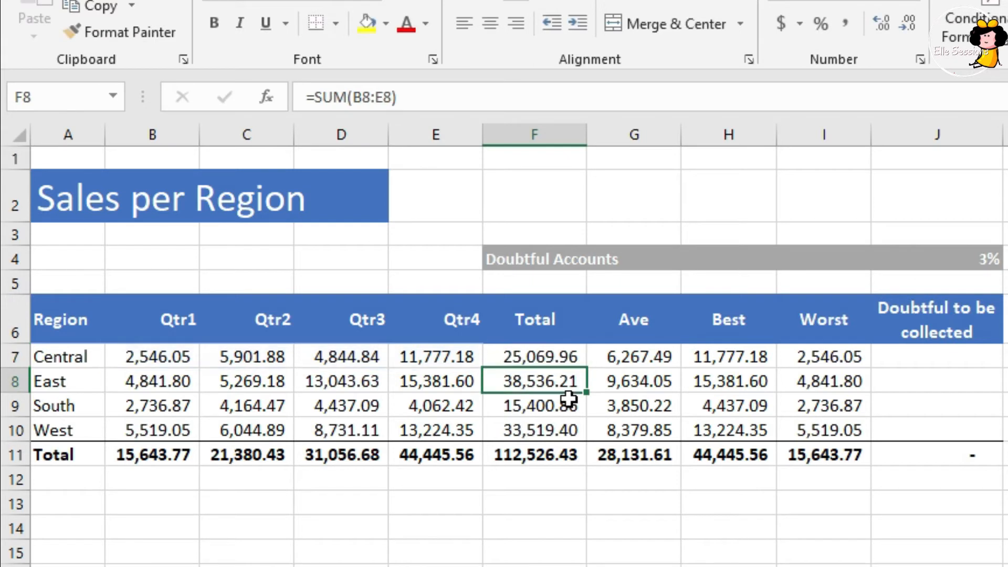
left_click(568, 400)
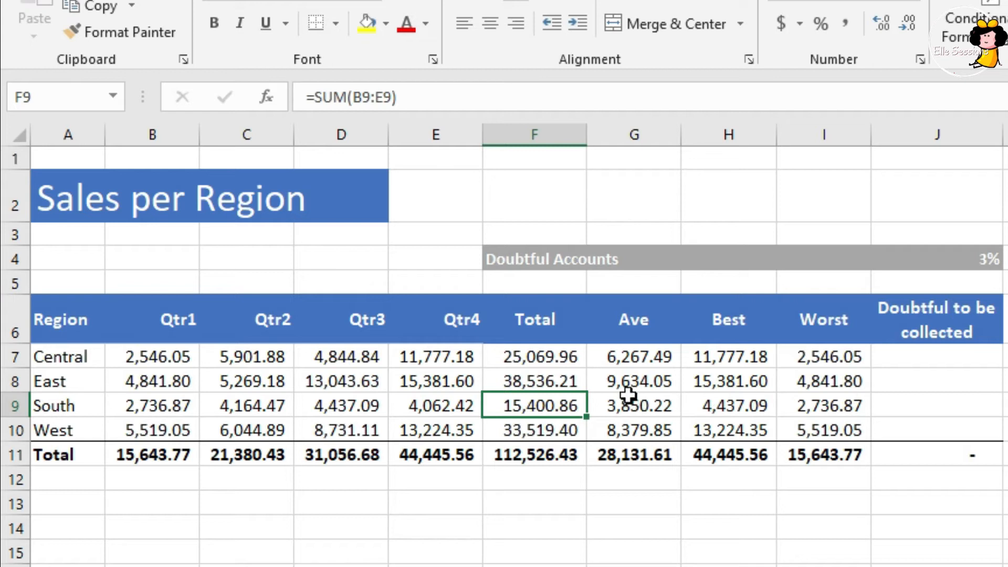
Hide the Ave, Best and Worst columns (G to I)
left_click(639, 363)
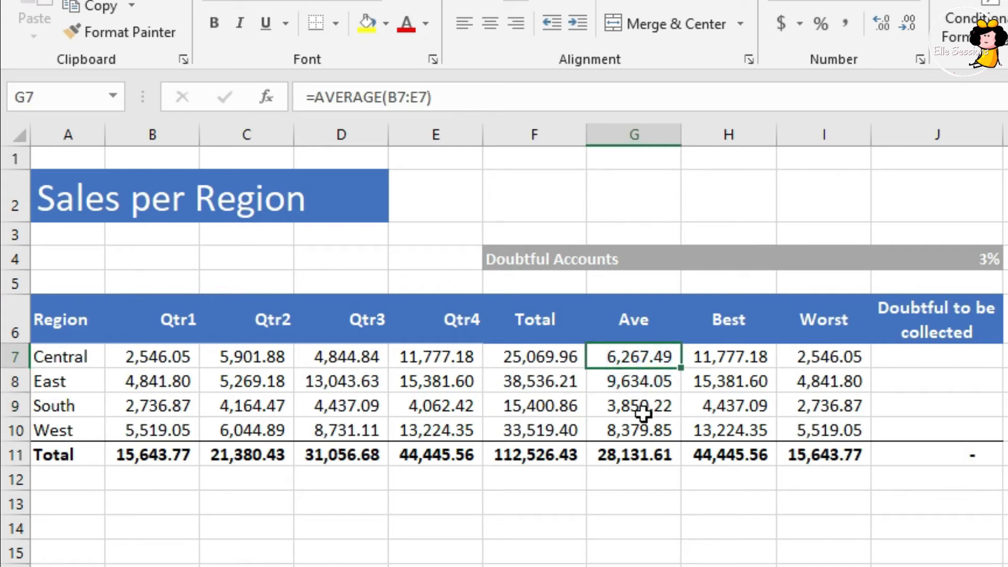
key("shift+Right")
key("shift+Right")
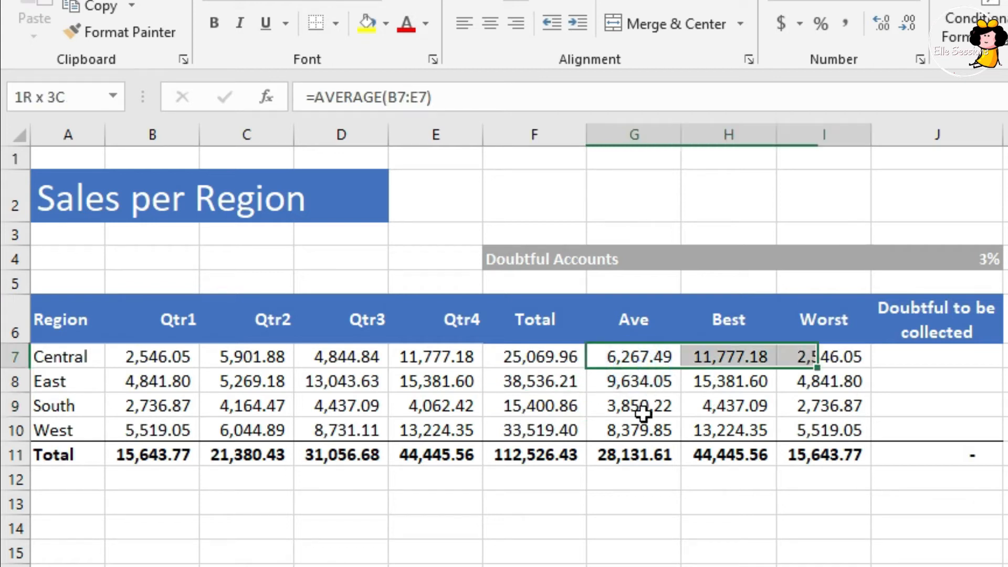
key("ctrl+space")
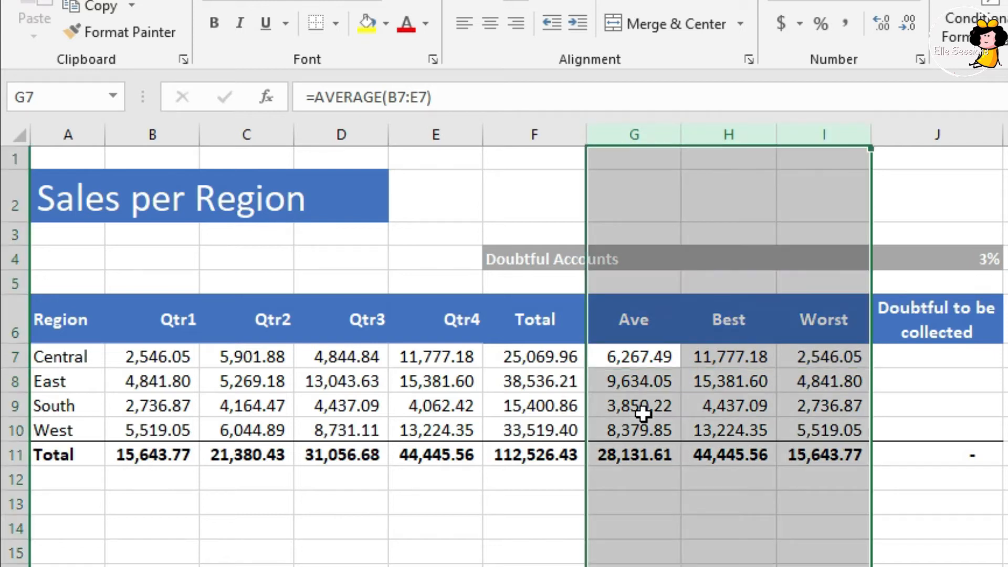
right_click(643, 414)
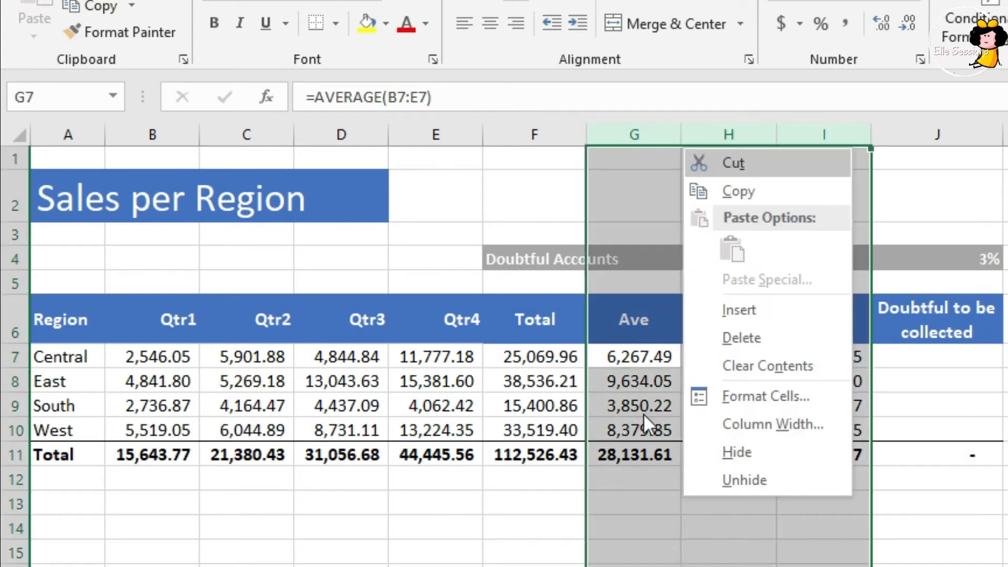
key("h")
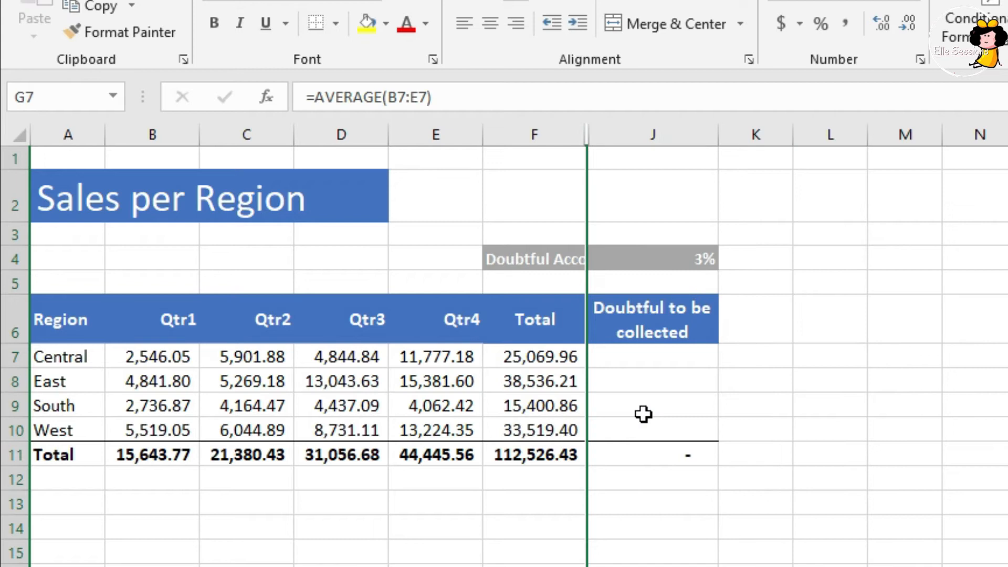
Calculate Central's doubtful amount in J7 with =F7*J4, multiplying its total by the doubtful accounts rate
key("Down")
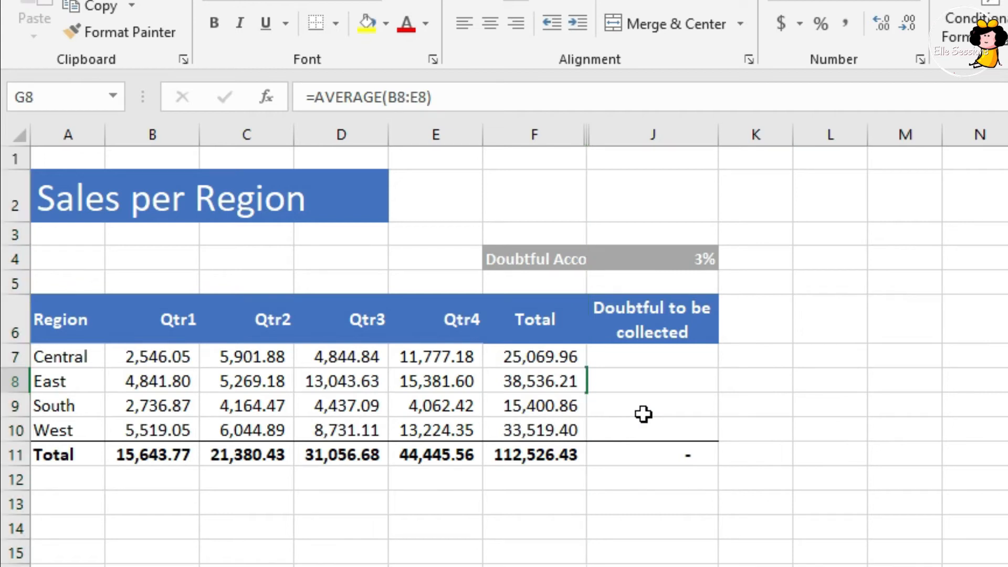
key("Right")
key("Up")
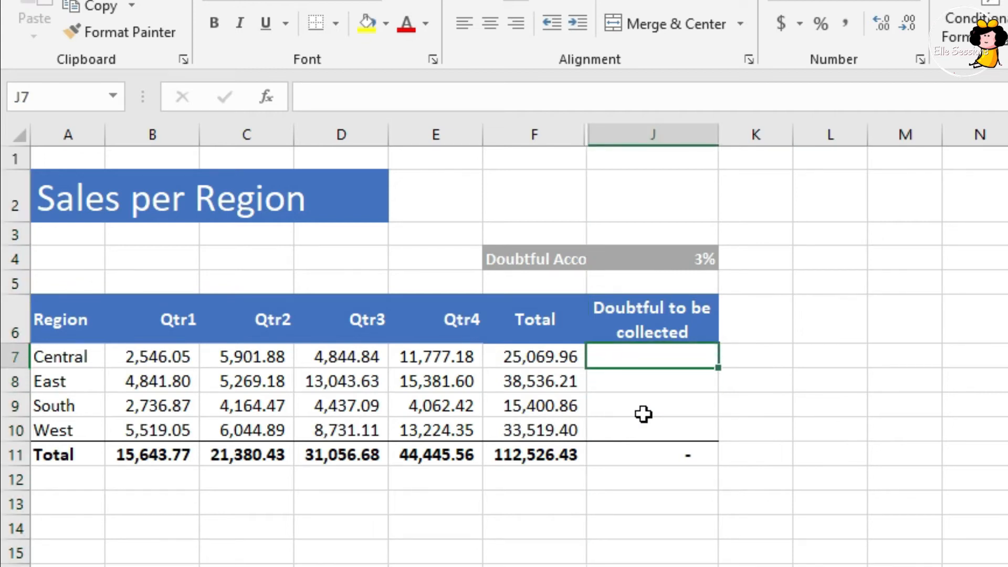
type("=")
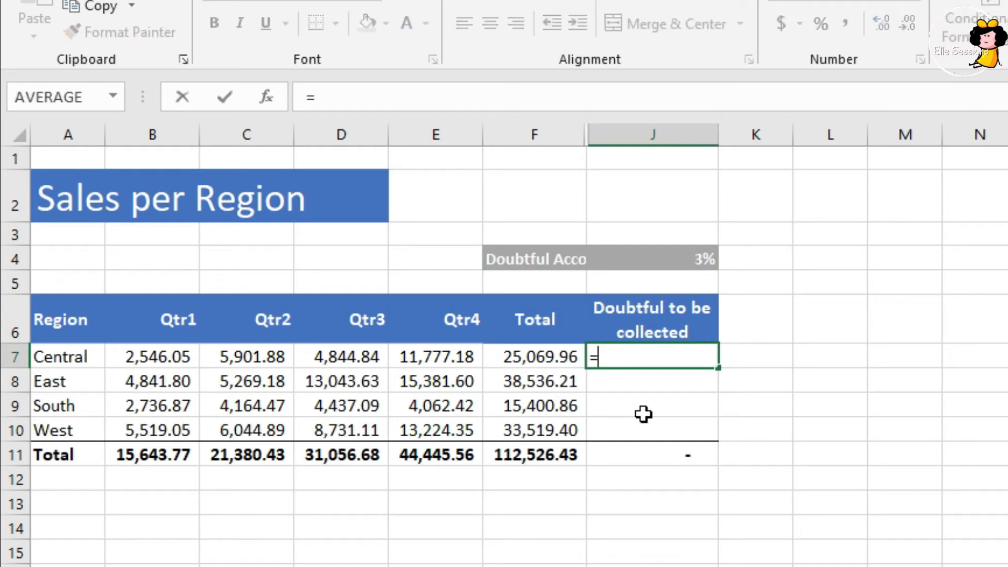
key("Left")
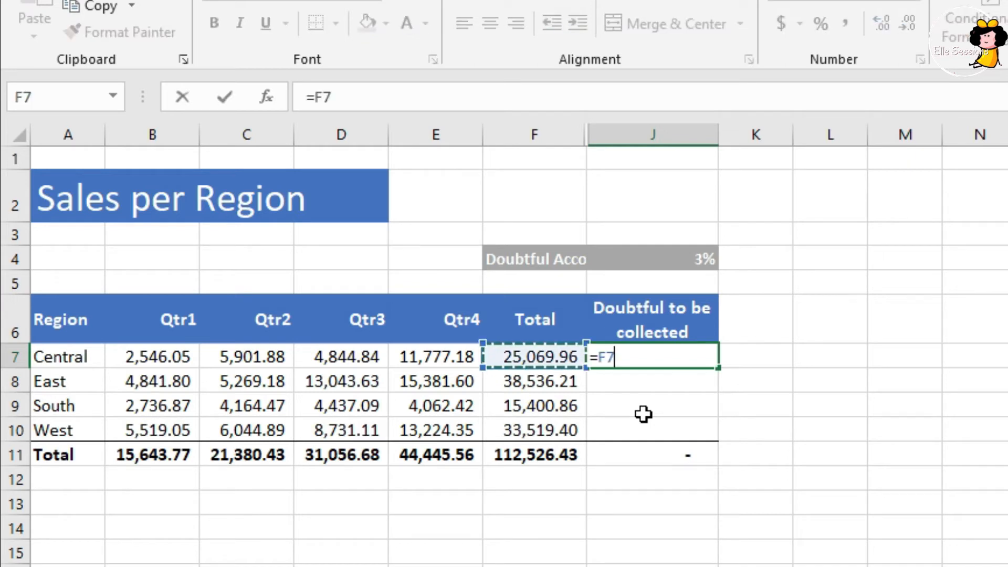
type("*")
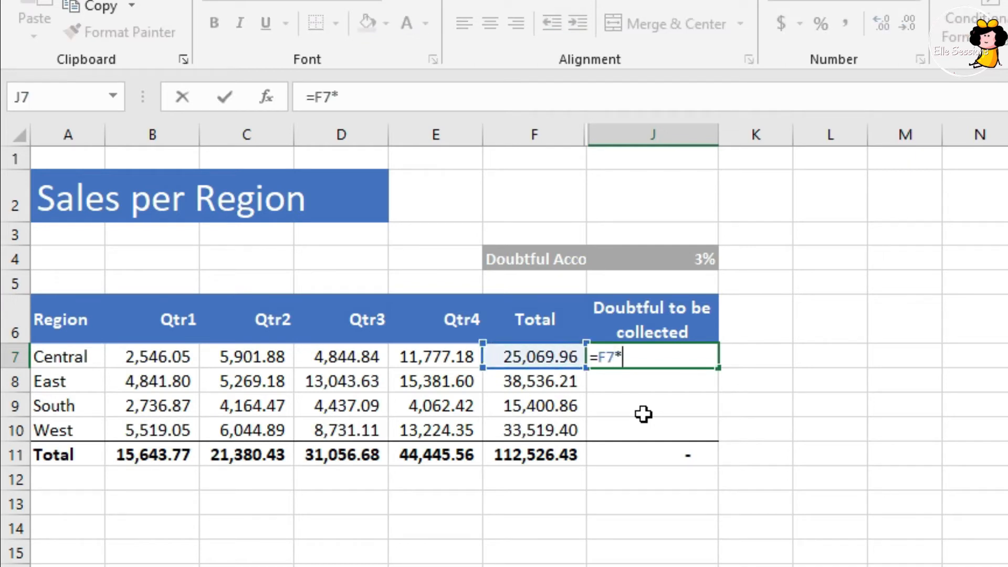
key("Up")
key("Up")
key("Up")
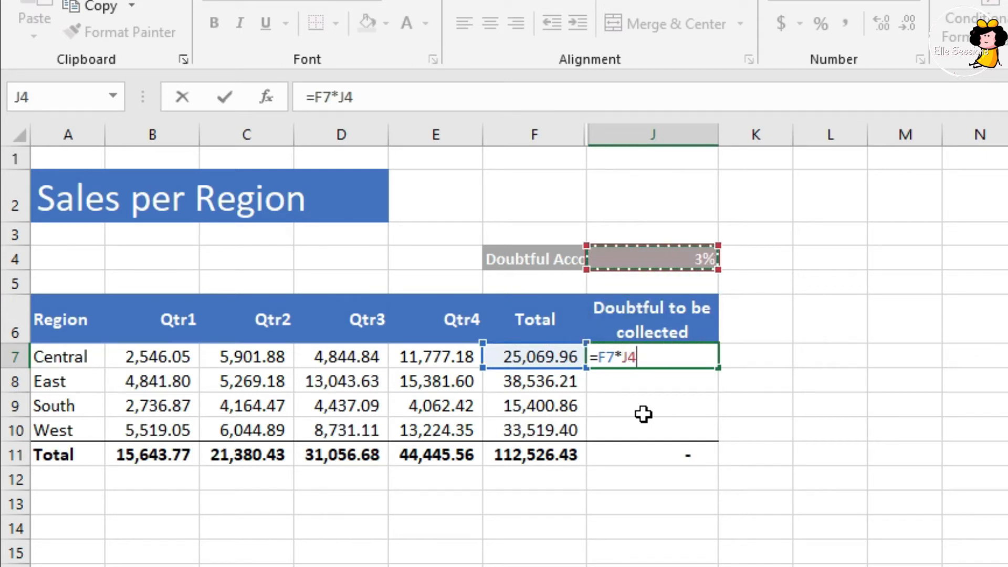
key("Return")
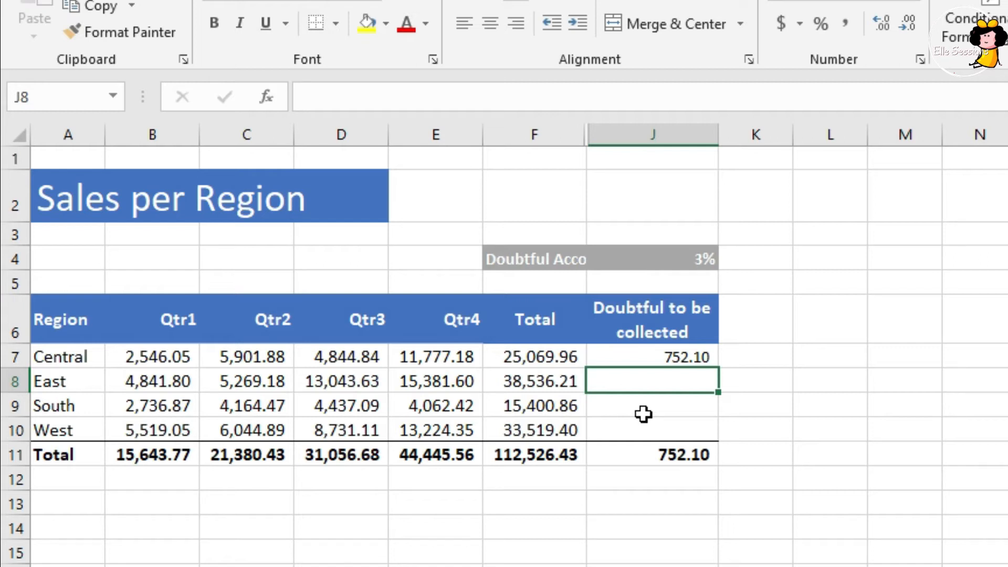
Copy the J7 formula down to J10 and inspect the cell references used in East's cell J8
left_click(698, 355)
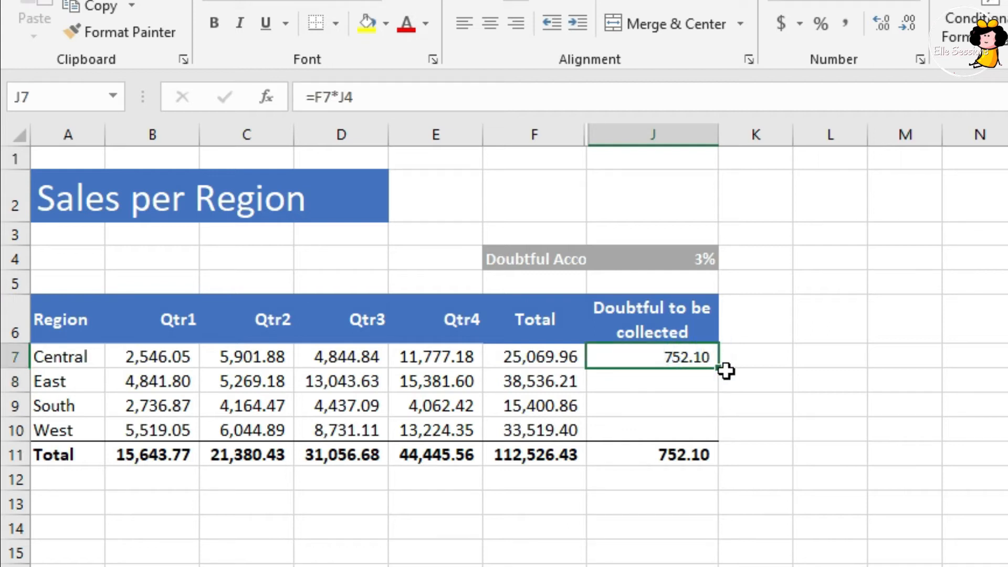
left_click_drag(719, 367, 717, 430)
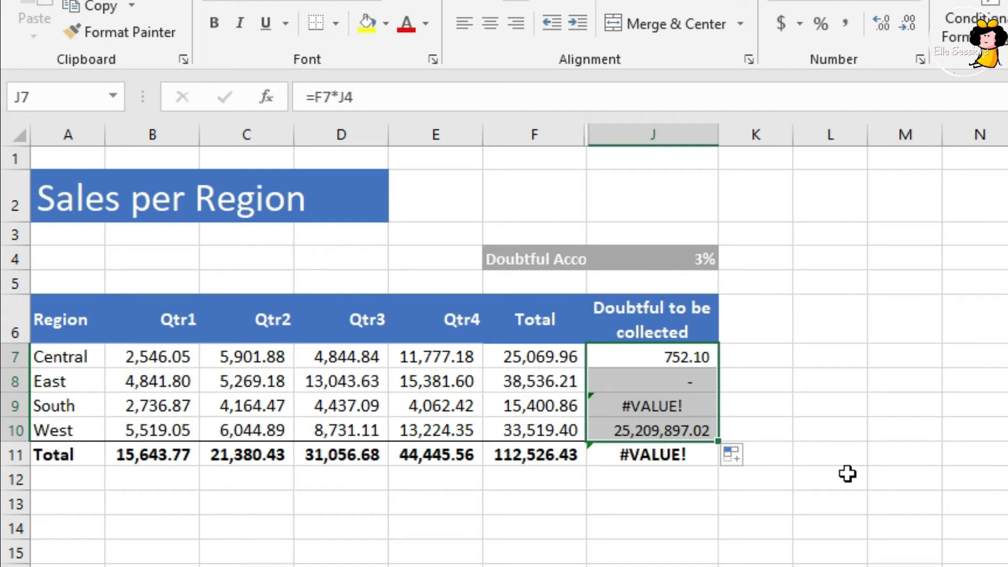
key("Left")
key("Up")
key("Down")
key("Down")
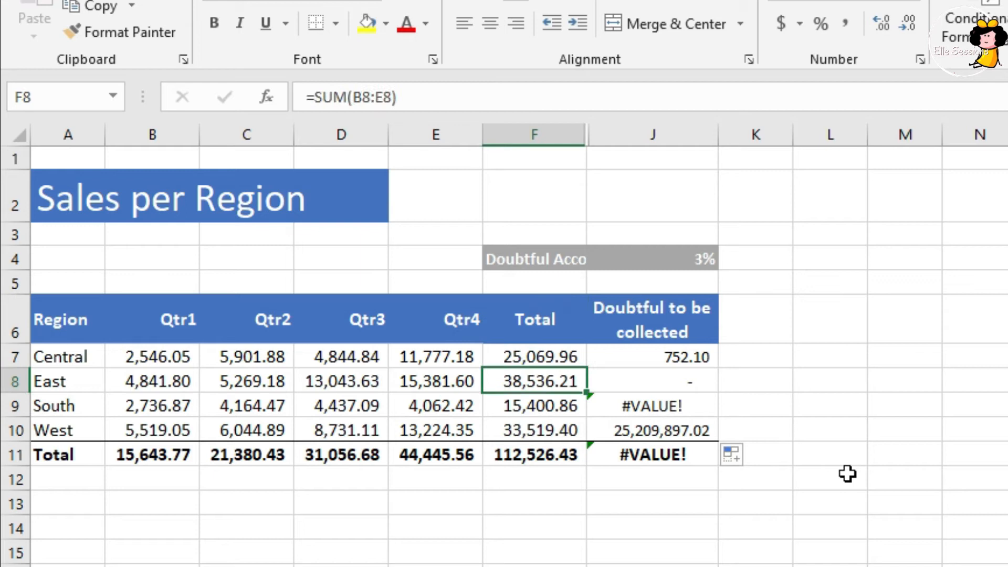
key("Right")
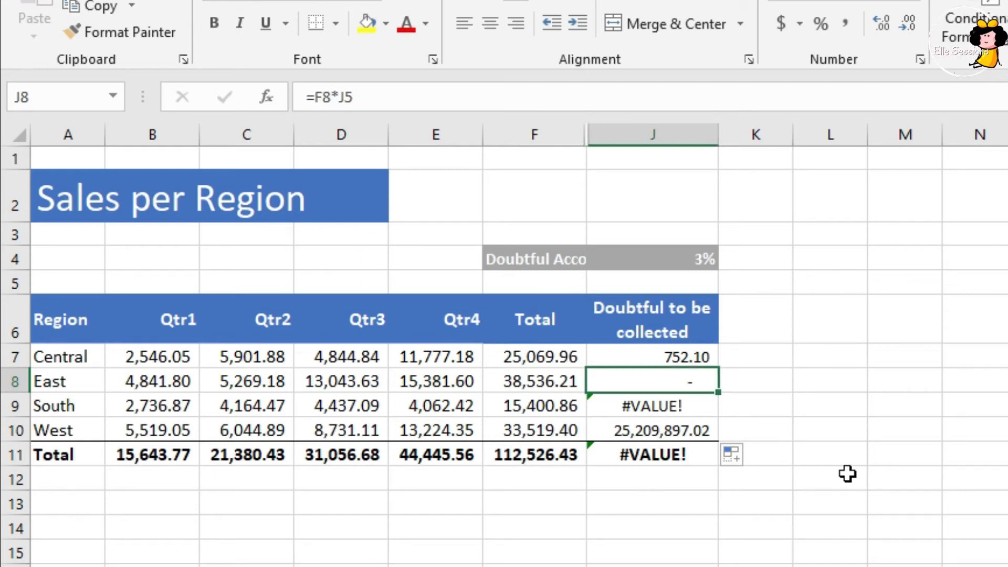
key("F2")
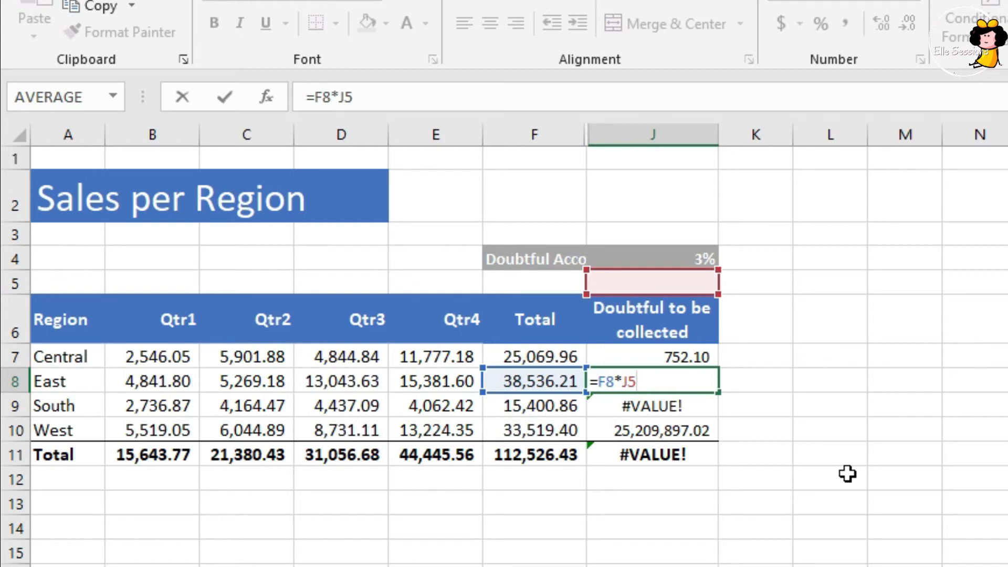
key("ctrl+Return")
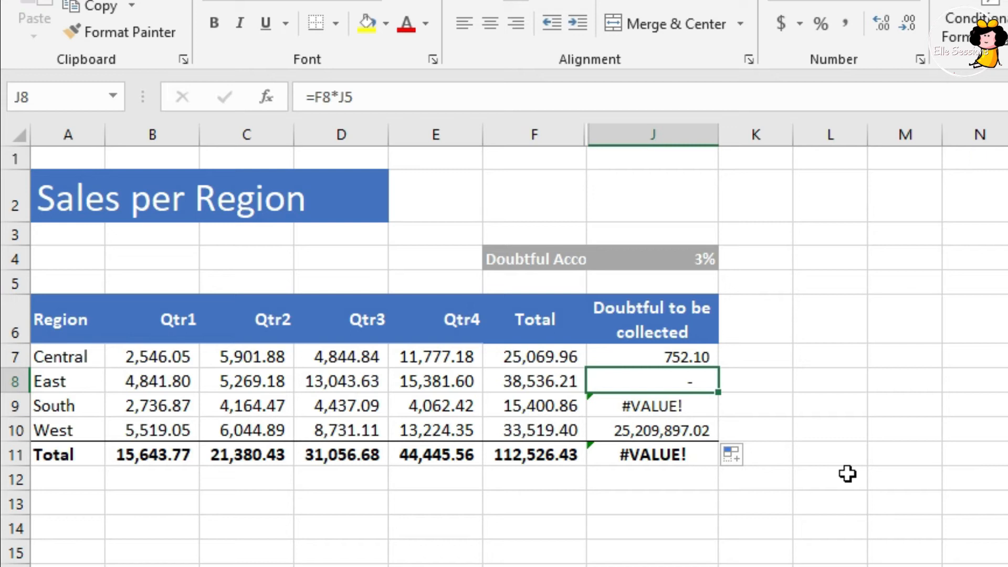
Edit the formula in J7 to =F7*$J$4, making the doubtful accounts rate an absolute reference
key("Up")
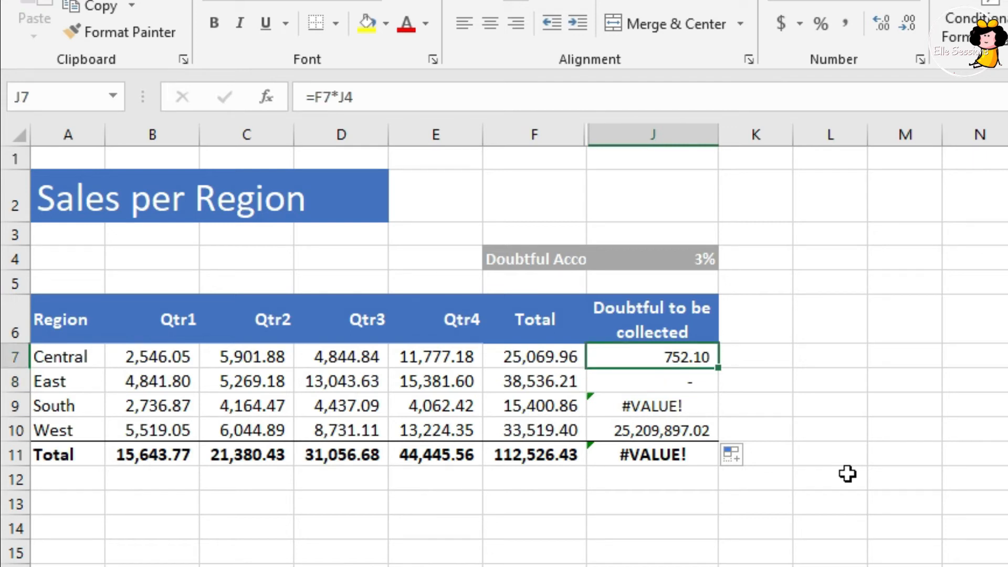
key("F2")
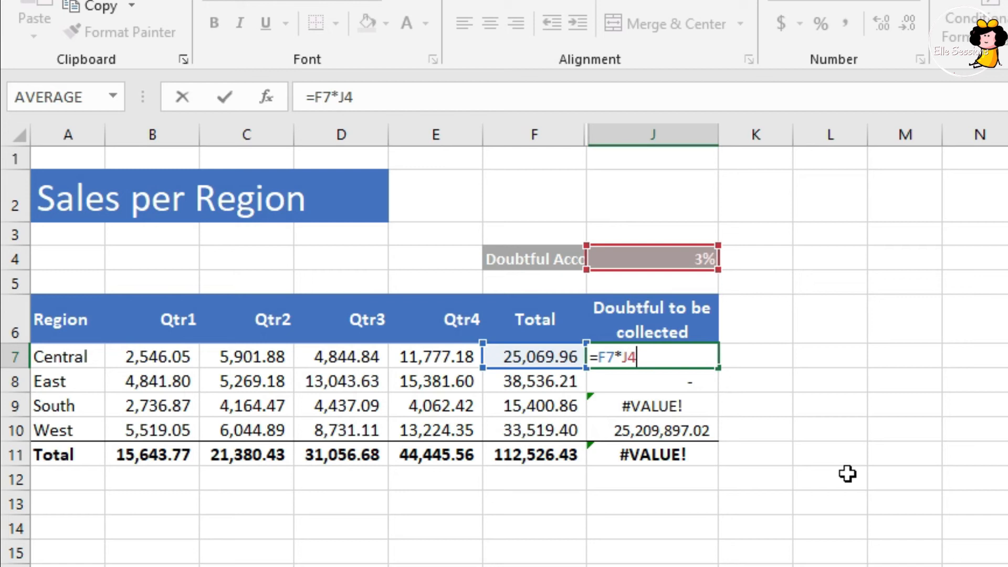
key("Left")
key("Left")
key("Right")
key("Right")
key("Left")
key("F4")
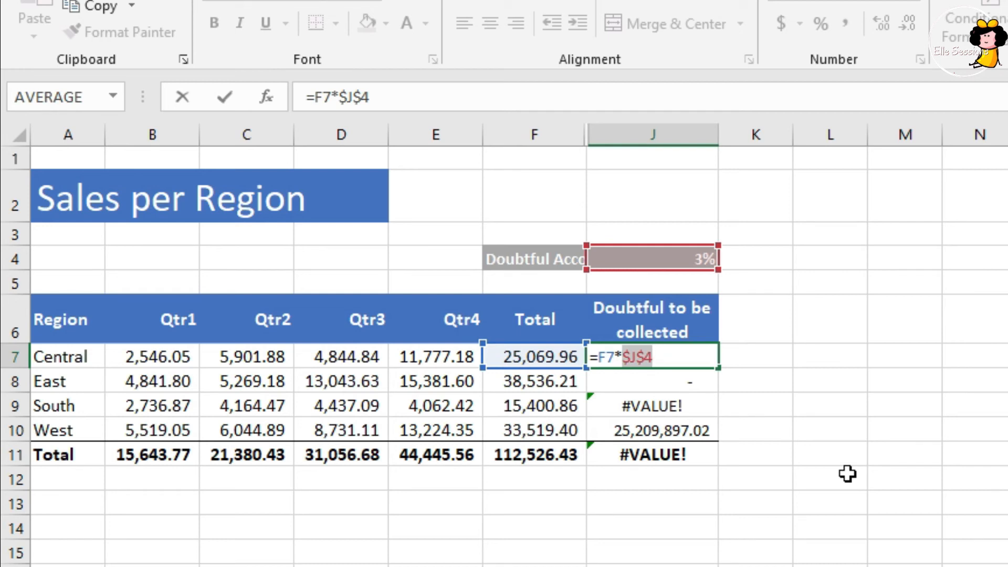
Cycle the rate reference in J7 through the mixed and relative forms back to $J$4
key("F4")
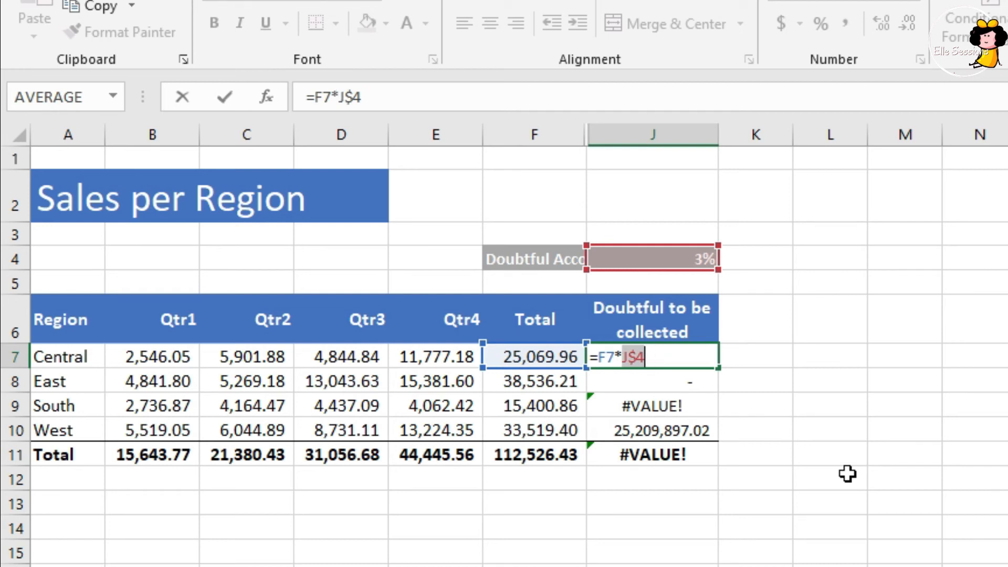
key("F4")
key("F4")
key("F4")
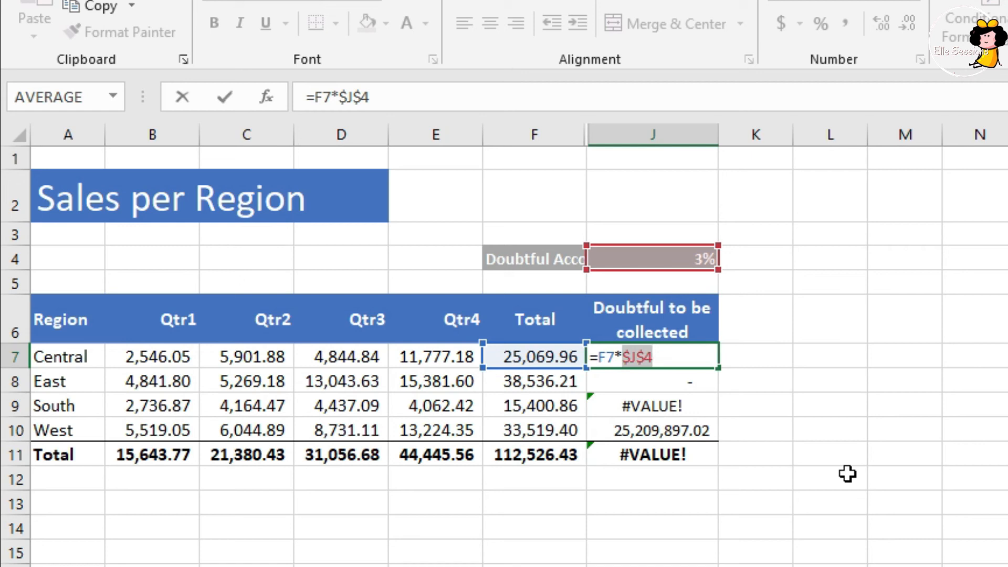
Commit the =F7*$J$4 formula in J7 and fill it down to J10
key("Return")
key("Up")
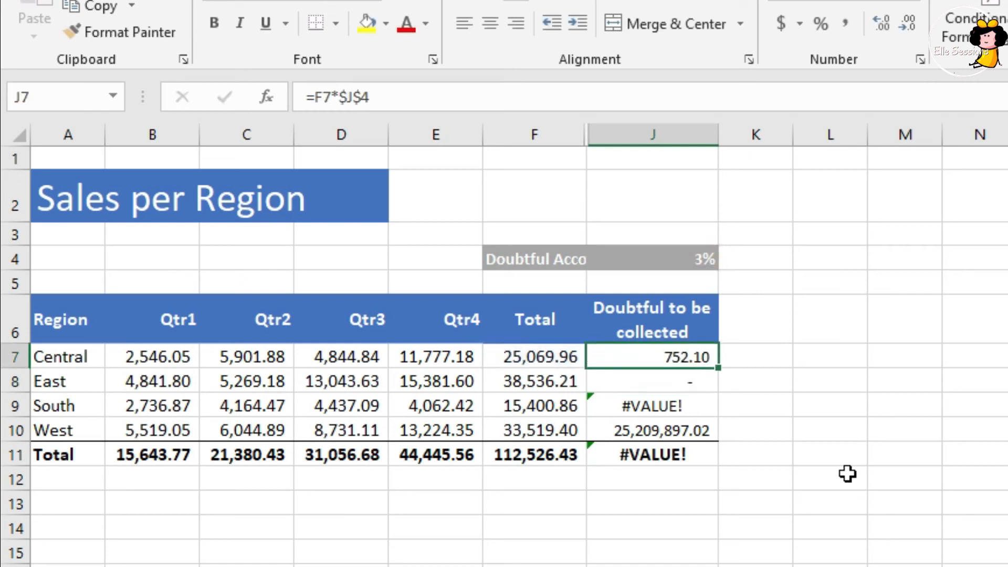
double_click(717, 371)
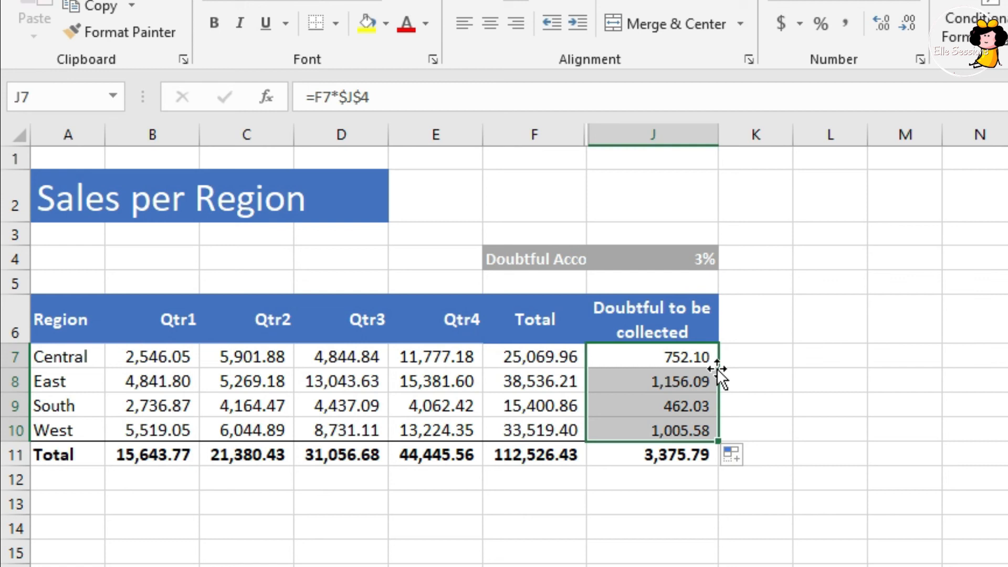
Inspect the references in the copied doubtful-amount formula for East in J8
key("Down")
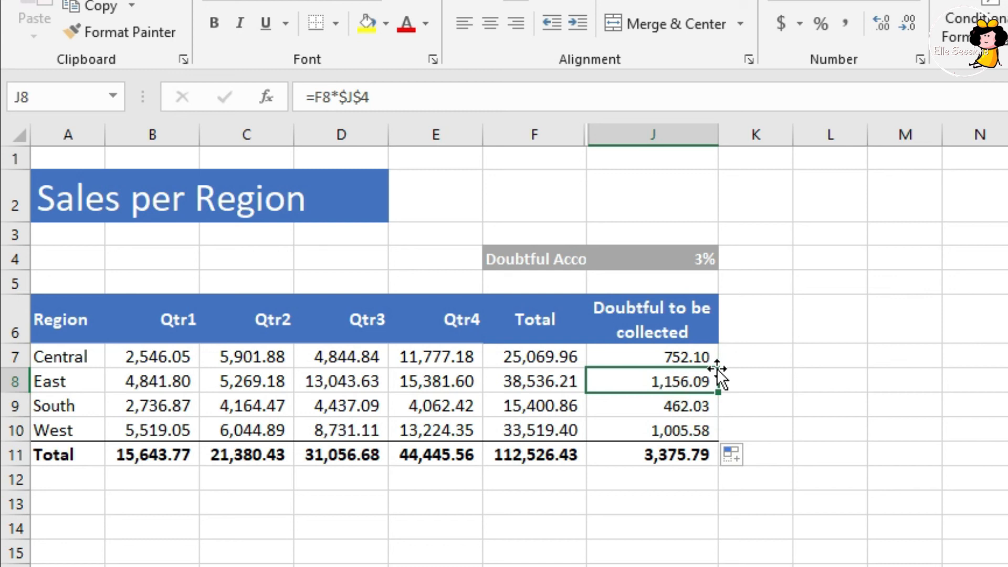
key("F2")
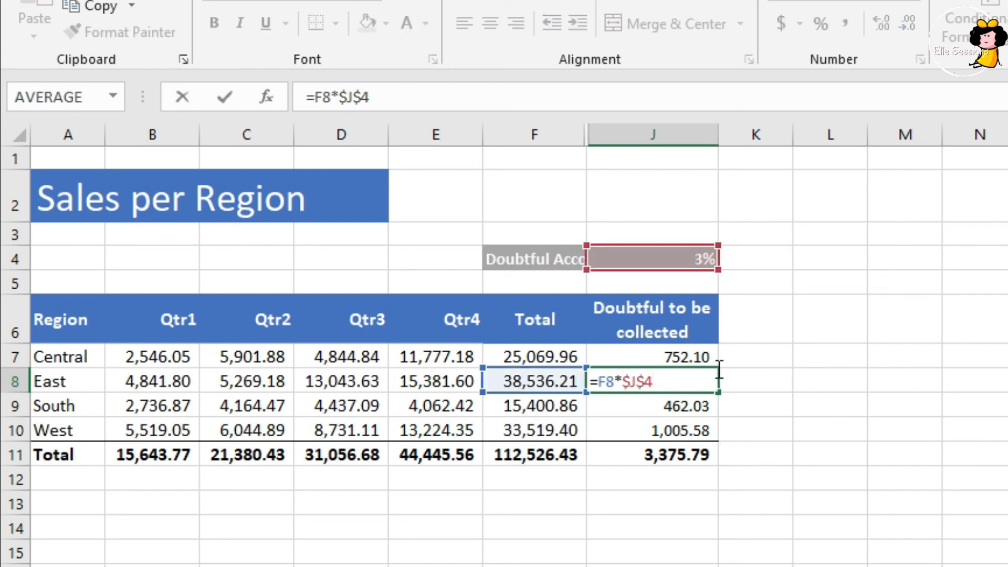